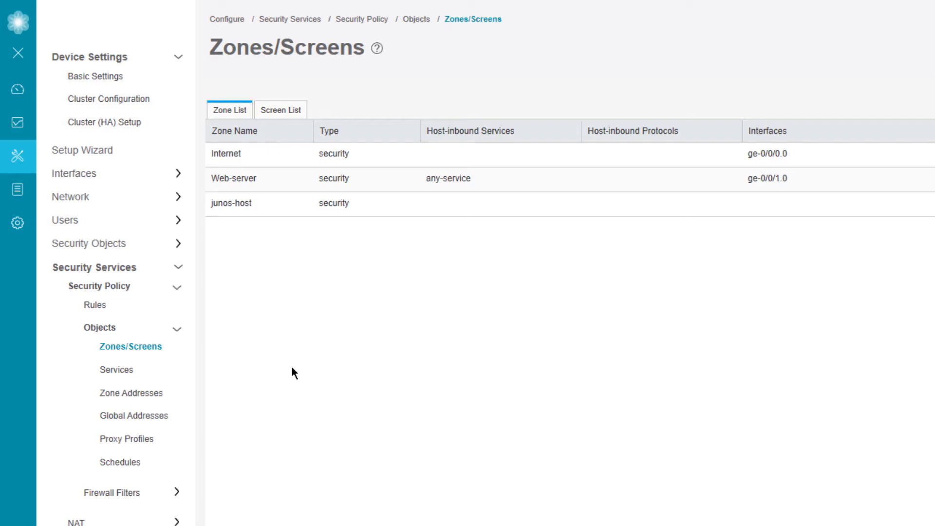
# - Add a screen named protect-web-server and enable its port scan defense with a threshold of 10000
pyautogui.click(280, 116)
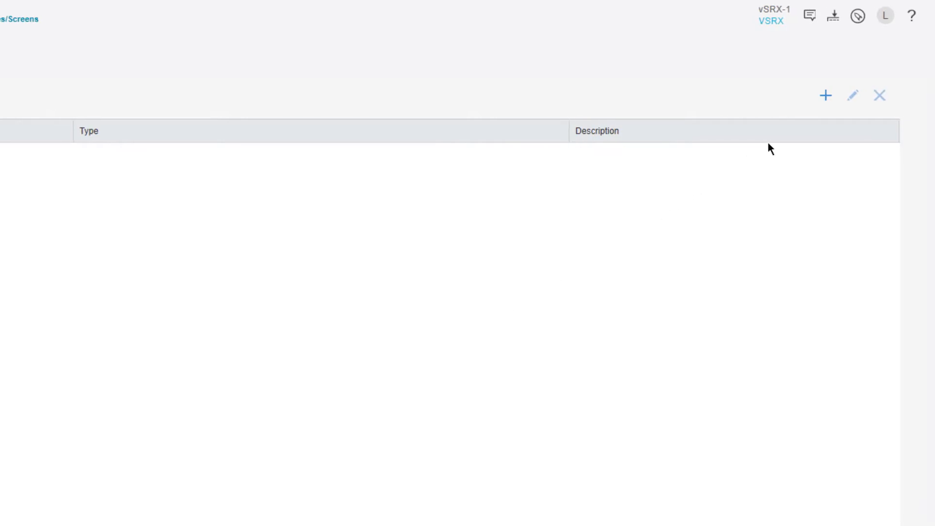
pyautogui.click(825, 99)
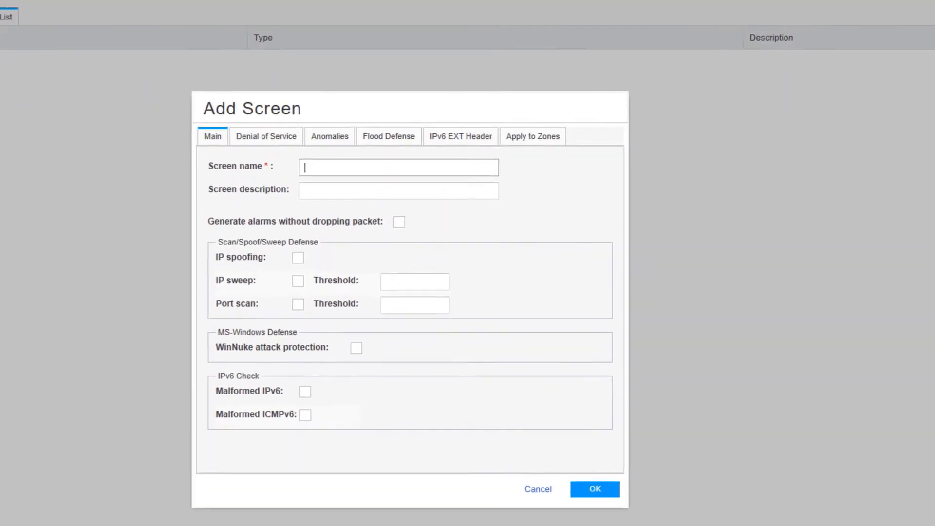
pyautogui.write('pro')
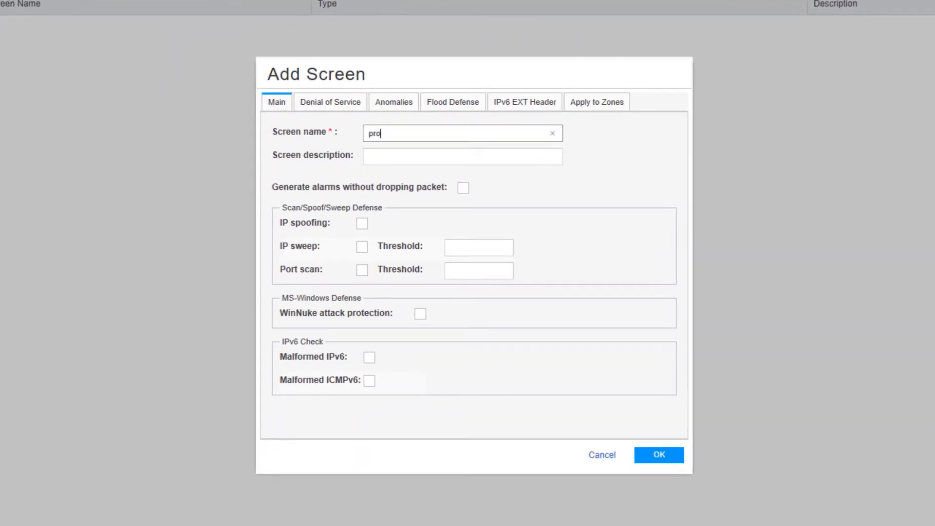
pyautogui.write('tect-web-server')
pyautogui.click(368, 271)
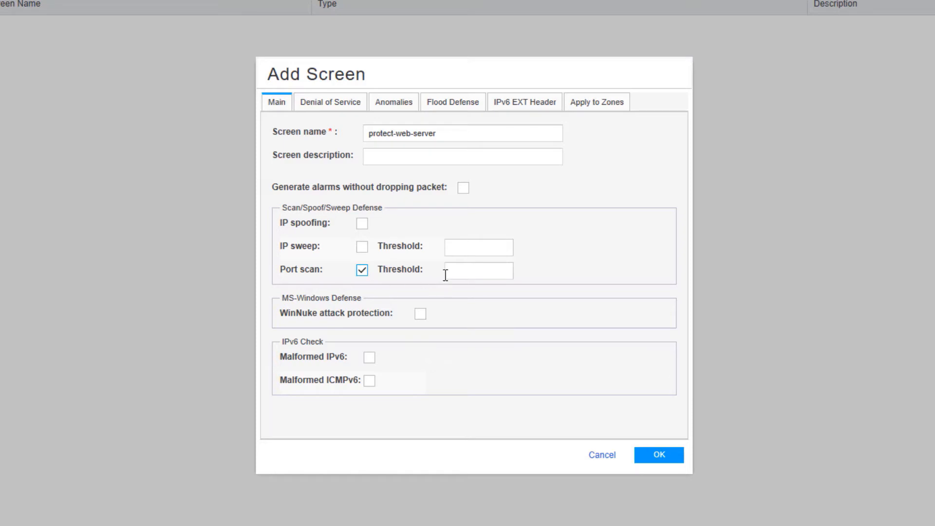
pyautogui.click(464, 270)
pyautogui.write('10000')
# - Enable land attack, ICMP fragment and ping of death attack protection for the new screen
pyautogui.click(351, 103)
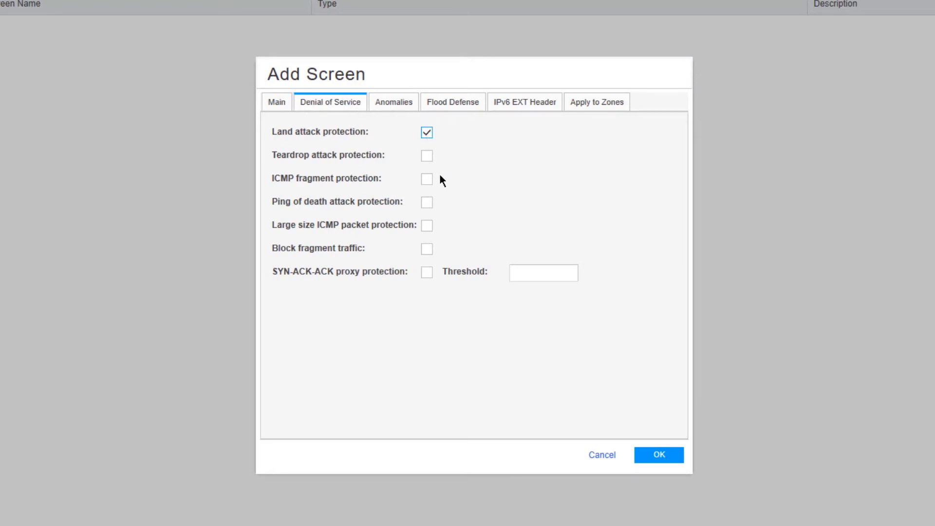
pyautogui.click(428, 180)
pyautogui.click(427, 204)
# - Enable the Bad option and Security IP anomaly checks, and view the flood defense and IPv6 extension header settings
pyautogui.click(403, 110)
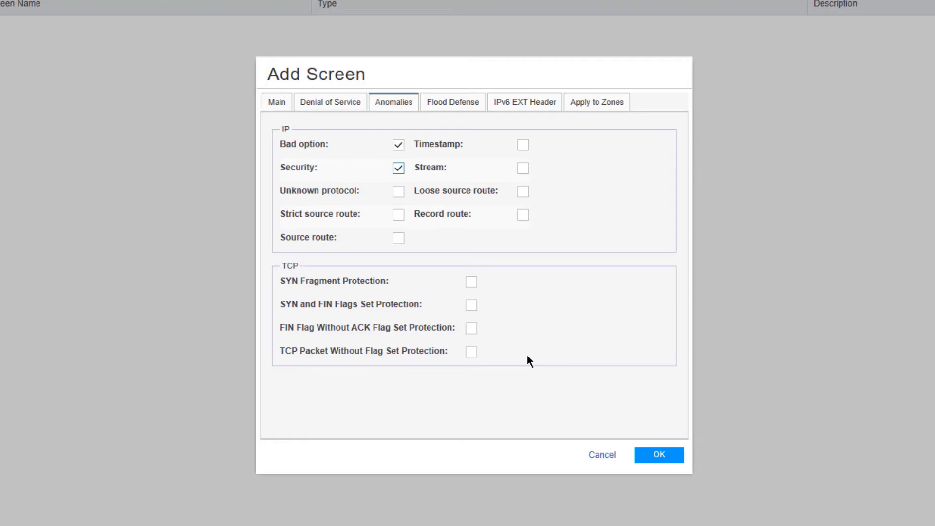
pyautogui.click(463, 103)
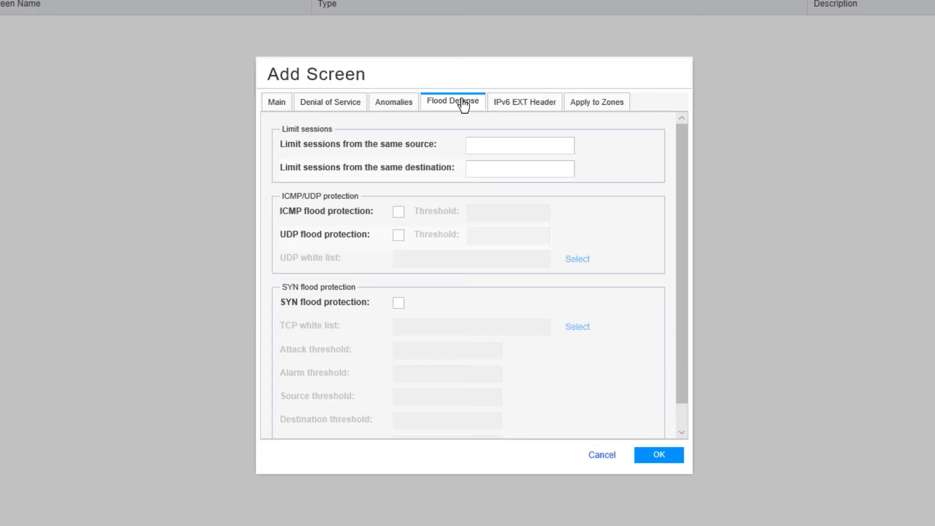
pyautogui.click(505, 103)
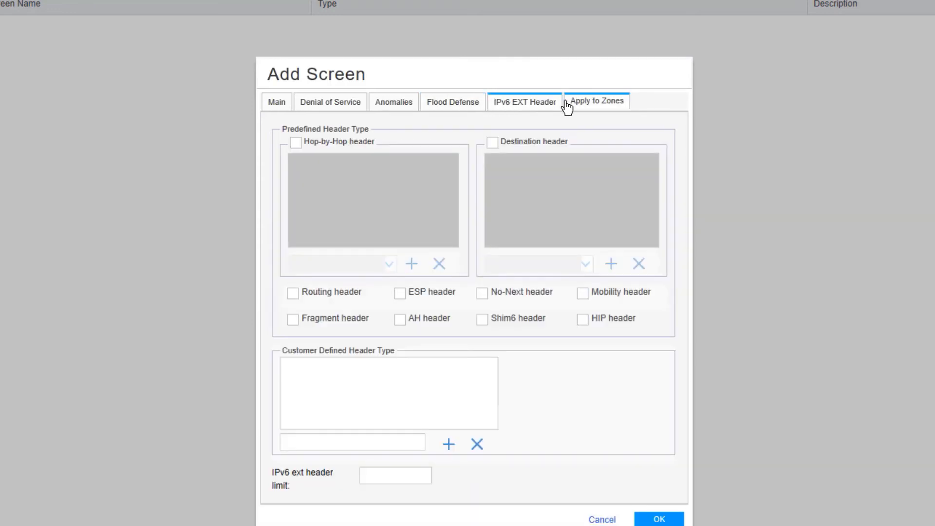
# - Apply the new screen to the Internet zone and commit the pending configuration changes
pyautogui.click(601, 106)
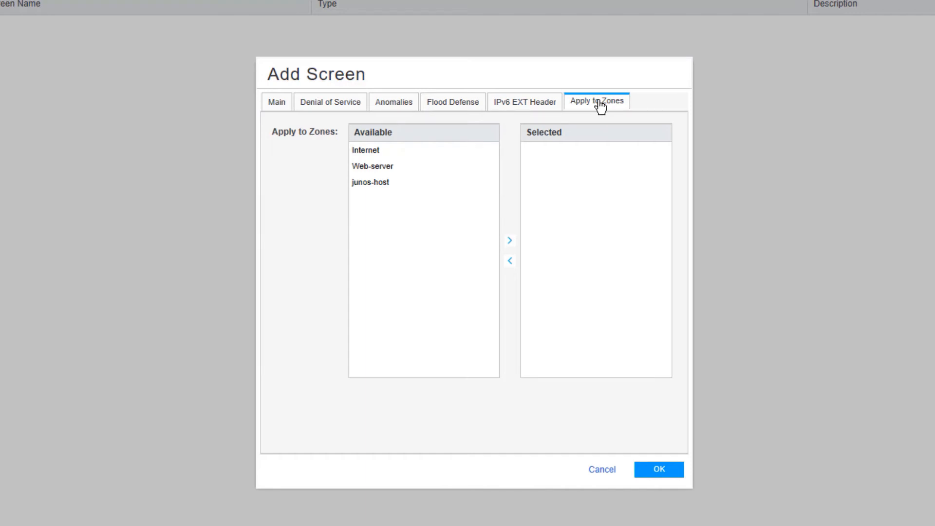
pyautogui.click(400, 151)
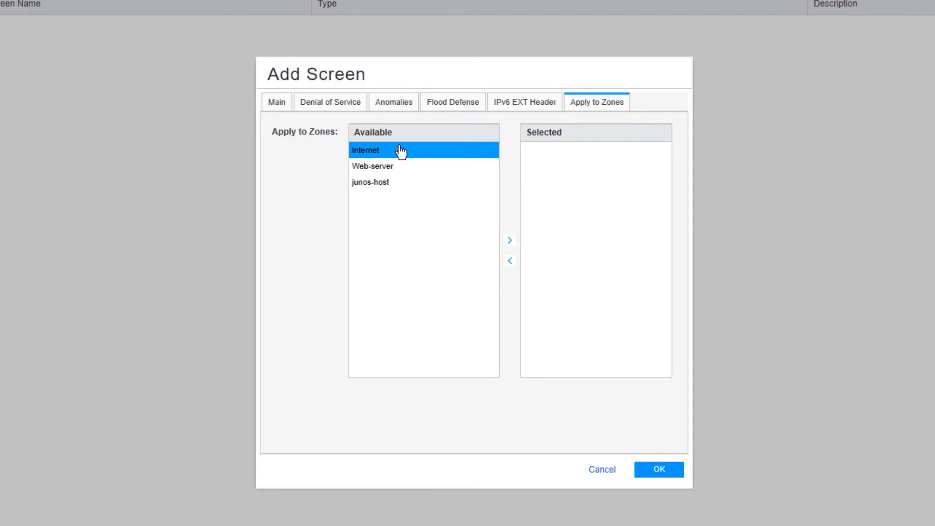
pyautogui.click(510, 241)
pyautogui.click(511, 243)
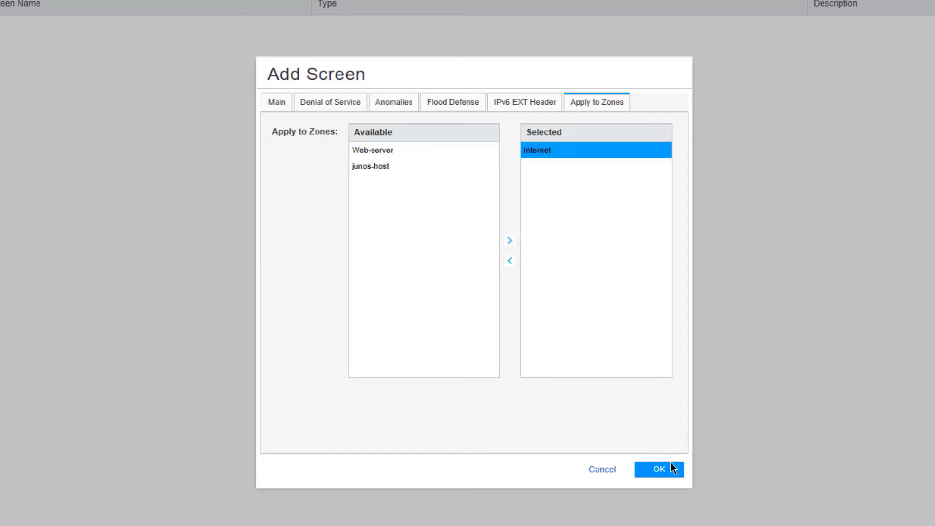
pyautogui.click(667, 471)
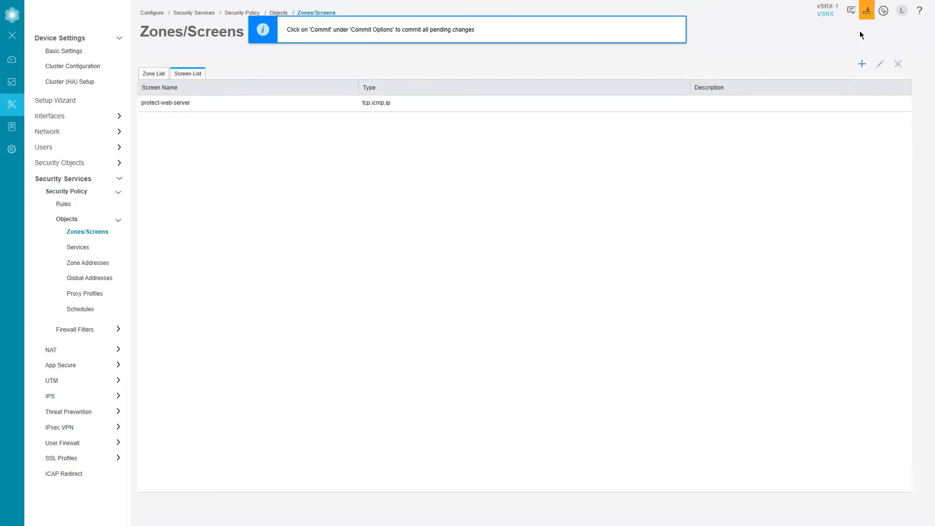
pyautogui.click(867, 16)
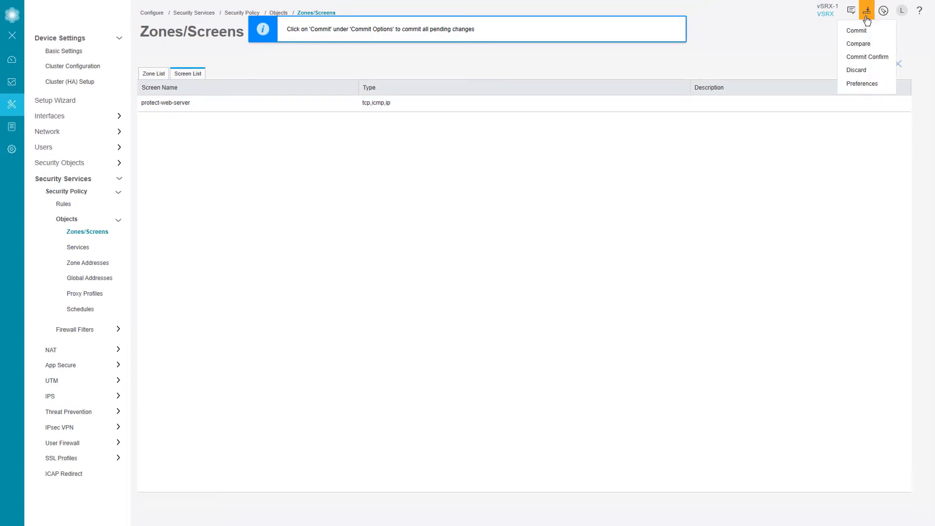
pyautogui.click(860, 31)
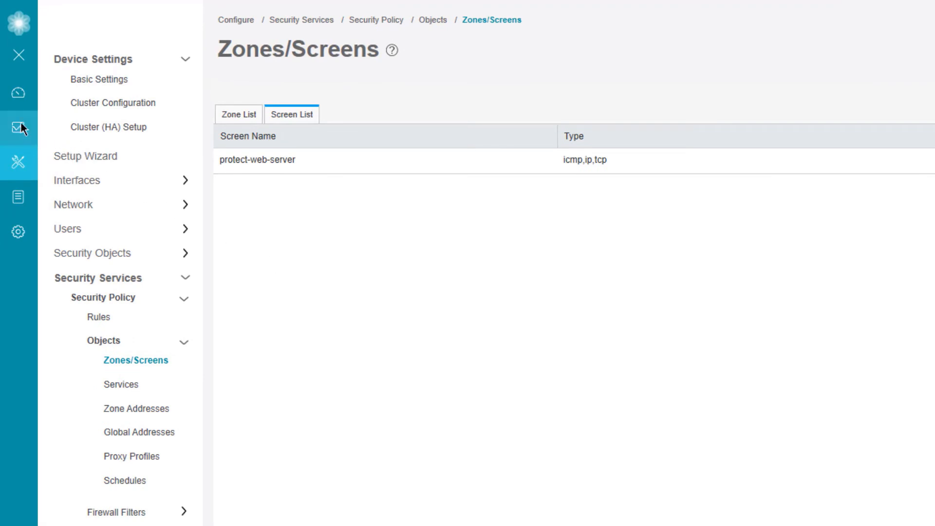
# - Display the monitored screen counters for the Internet zone
pyautogui.click(19, 127)
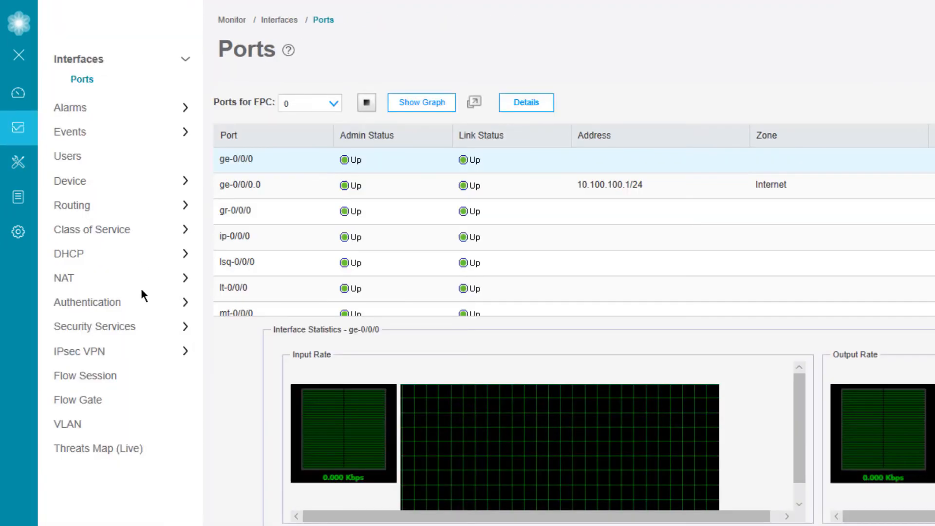
pyautogui.click(124, 328)
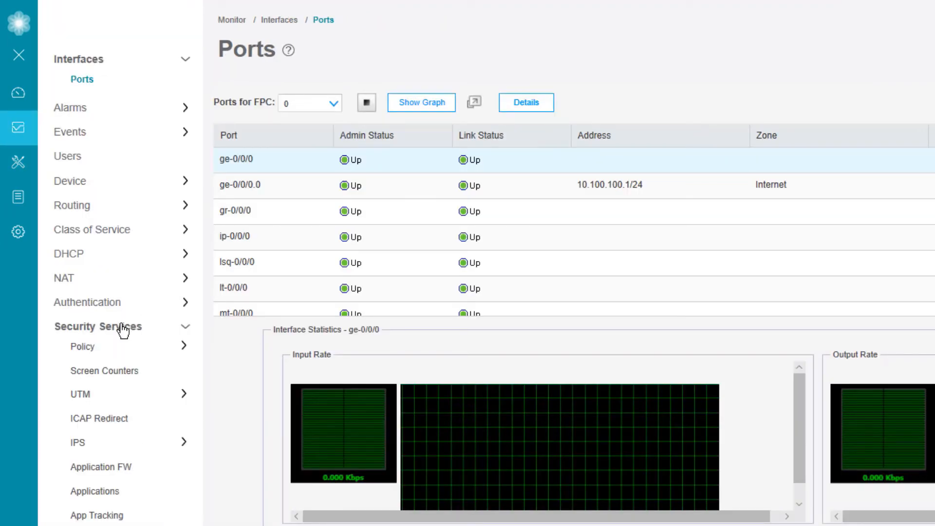
pyautogui.click(120, 375)
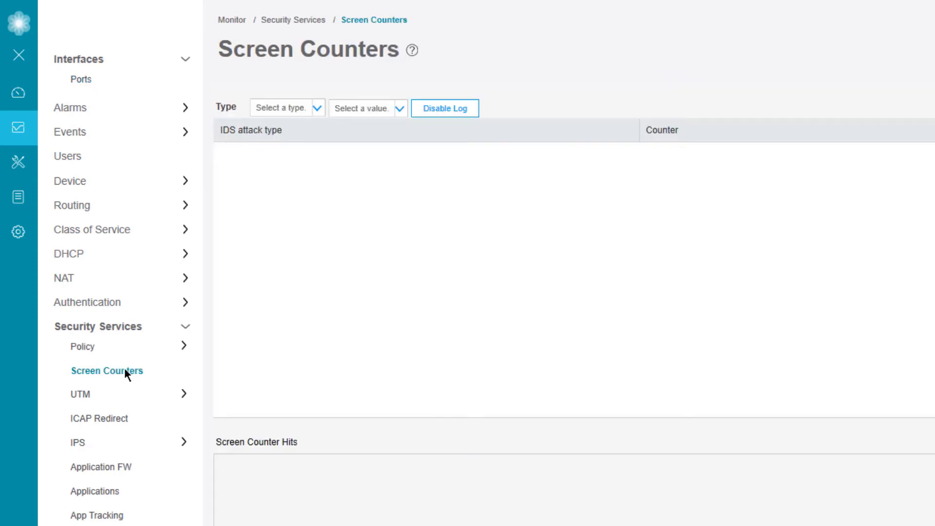
pyautogui.click(319, 109)
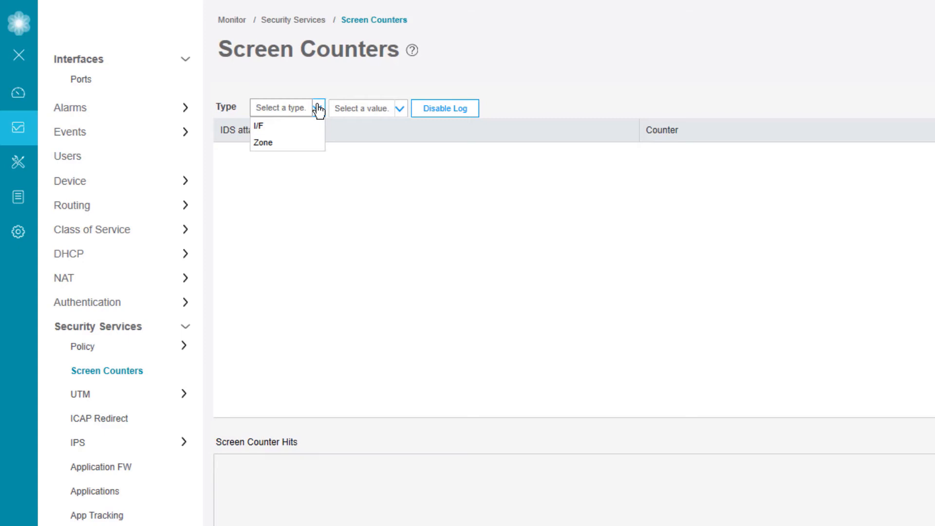
pyautogui.click(297, 144)
pyautogui.click(402, 111)
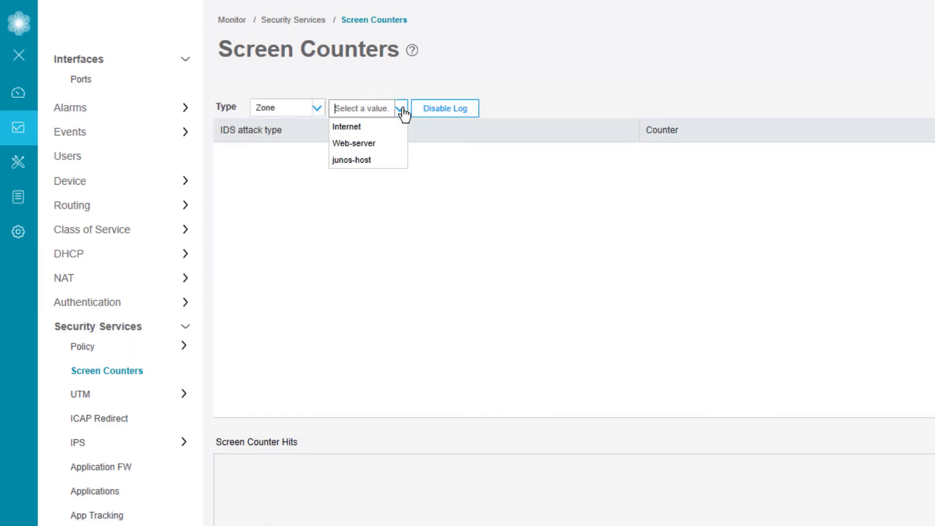
pyautogui.click(387, 128)
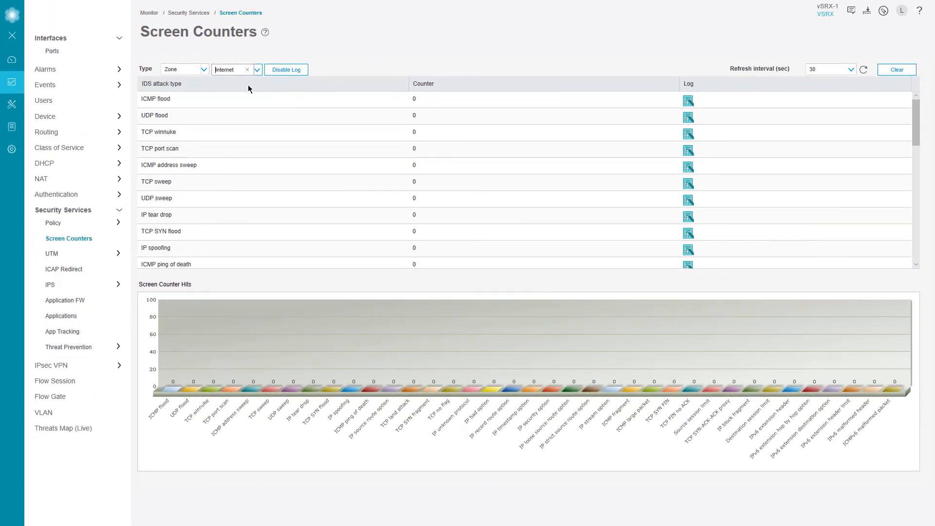
# - Examine the Internet zone's counters for every IDS attack type and the refresh interval options
pyautogui.scroll(-3, 264, 113)
pyautogui.scroll(-2, 265, 121)
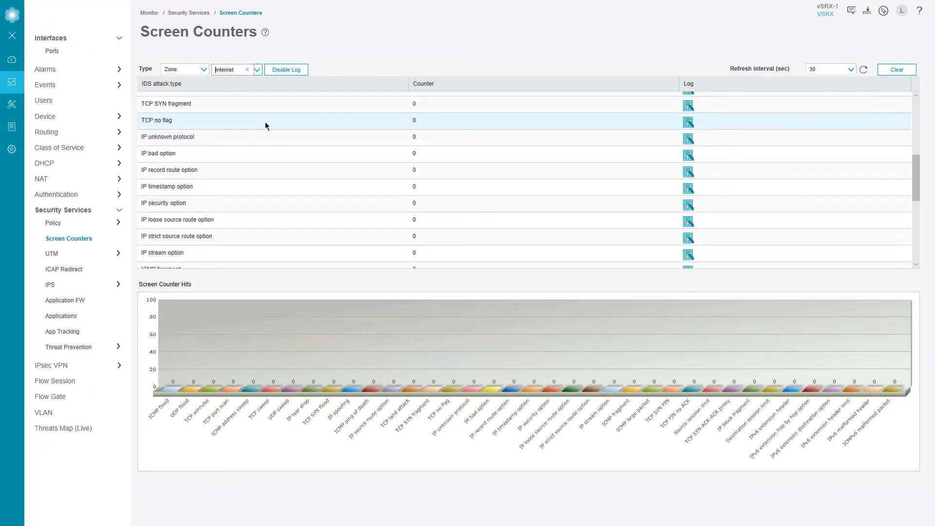
pyautogui.scroll(3, 265, 121)
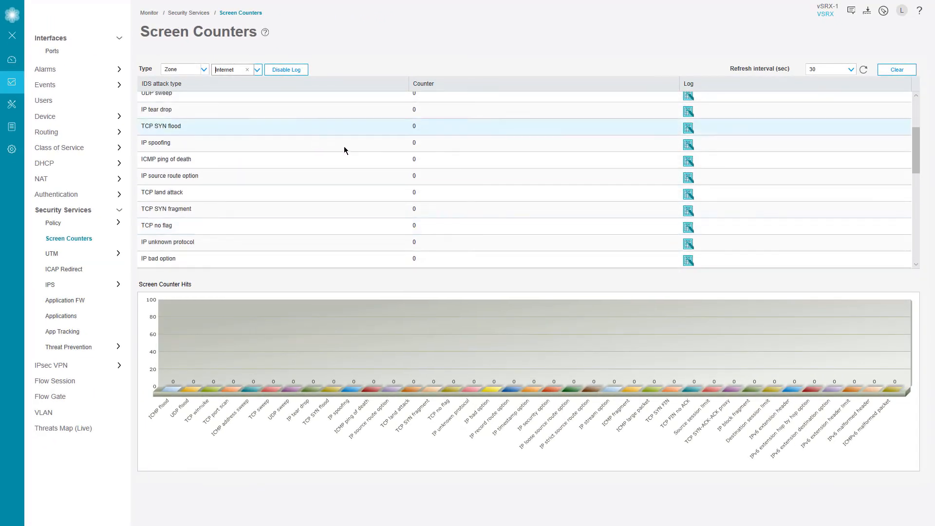
pyautogui.click(862, 73)
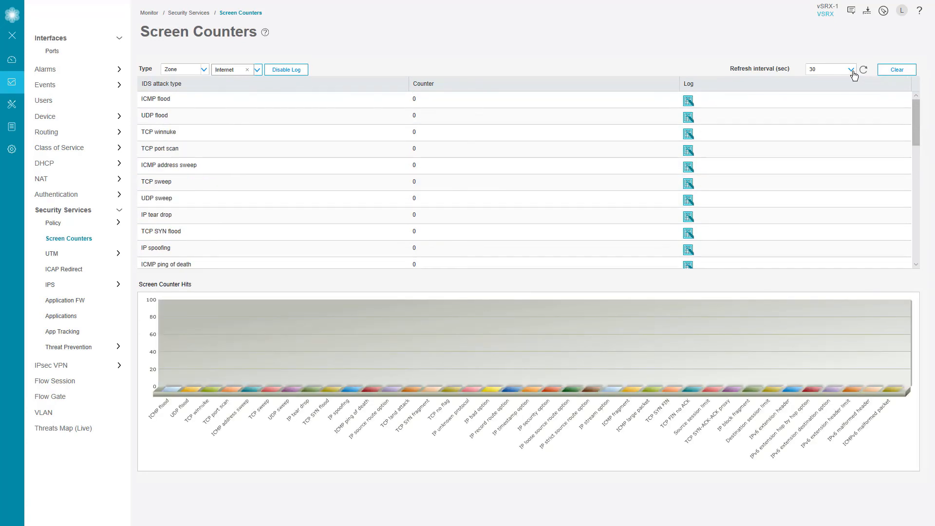
pyautogui.click(851, 71)
pyautogui.click(588, 140)
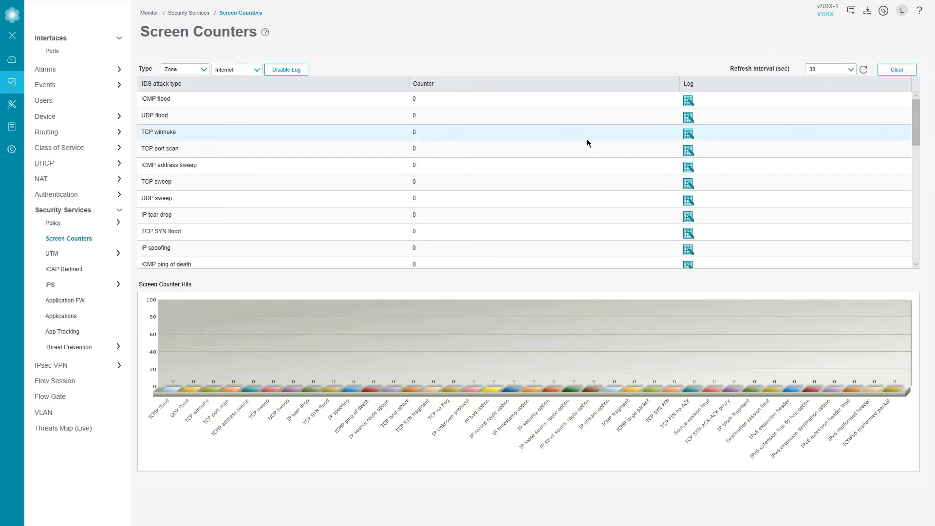
pyautogui.scroll(-3, 564, 181)
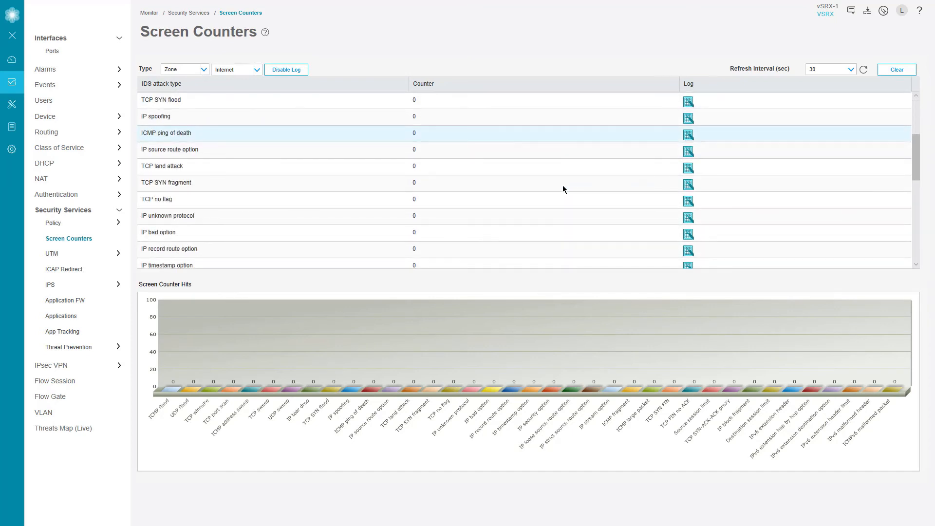
pyautogui.scroll(-3, 563, 189)
pyautogui.scroll(6, 562, 189)
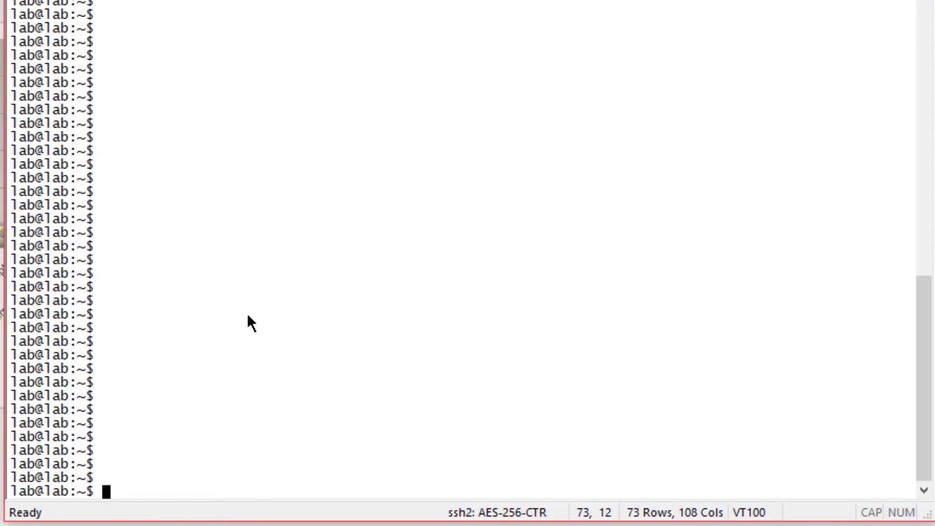
# - In the SSH terminal, run nmap -p T:1-60000 10.100.100.100 as a port scan, and interrupt it
pyautogui.press('Up')
pyautogui.press('Up')
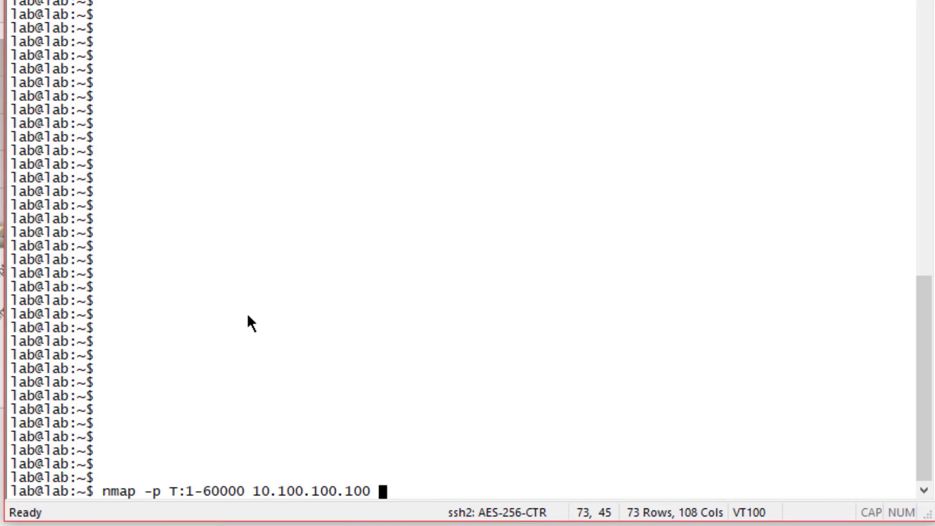
pyautogui.press('Return')
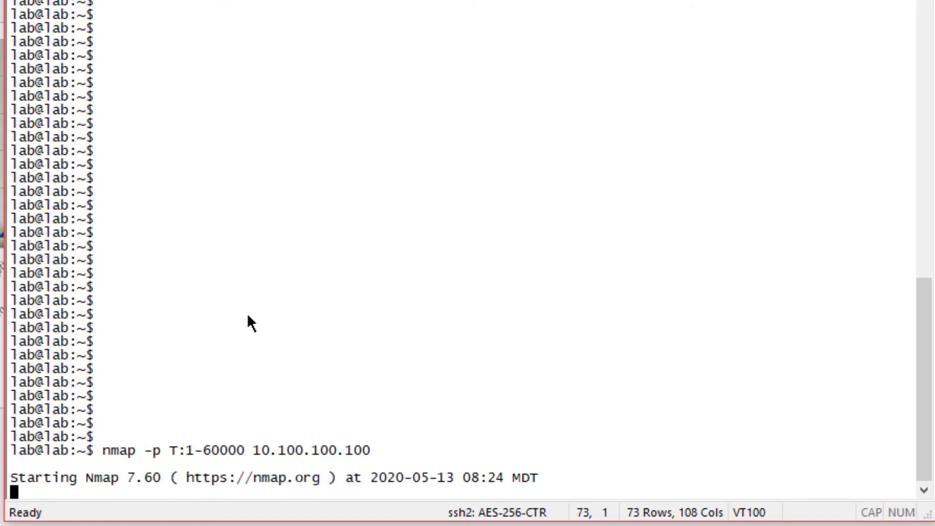
pyautogui.hotkey('ctrl', 'c')
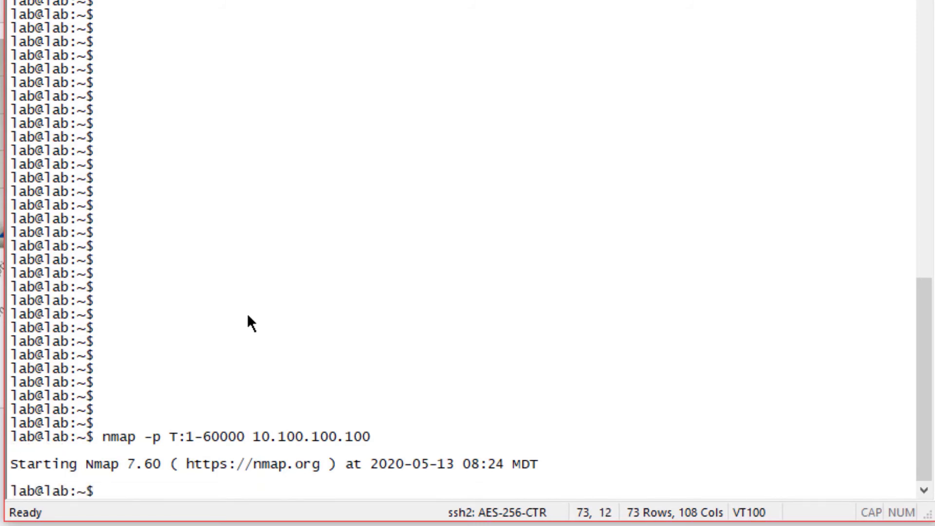
# - Run ping 10.100.100.100 -s 100 and stop it after several packets
pyautogui.press('Up')
pyautogui.press('Up')
pyautogui.press('BackSpace')
pyautogui.press('BackSpace')
pyautogui.press('BackSpace')
pyautogui.press('BackSpace')
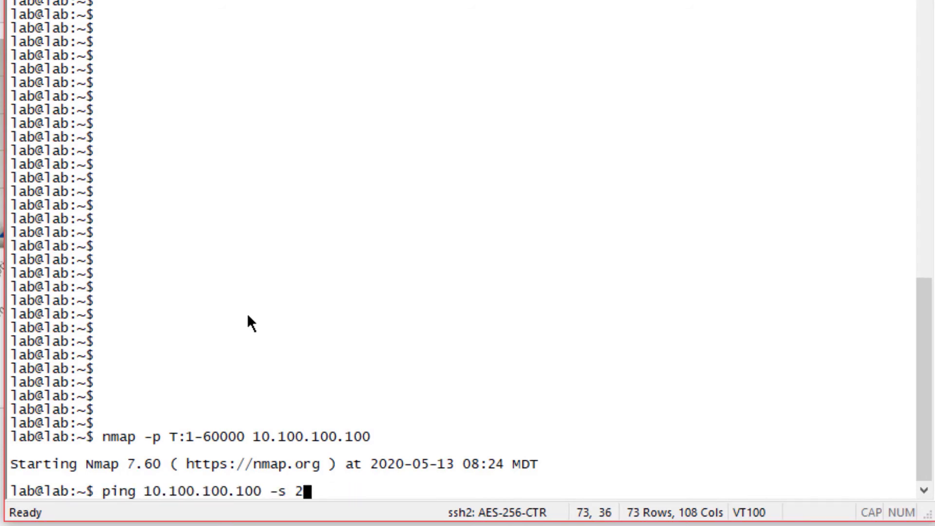
pyautogui.write('100')
pyautogui.press('Return')
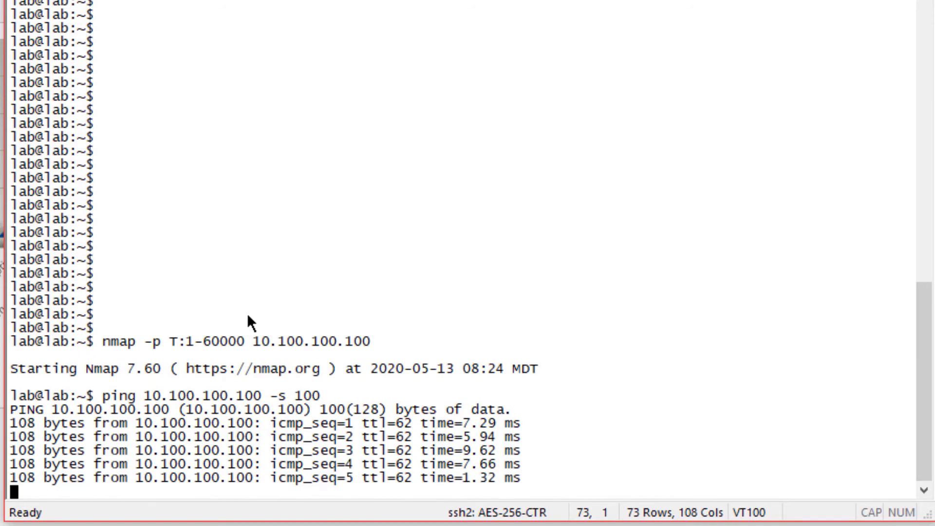
pyautogui.hotkey('ctrl', 'c')
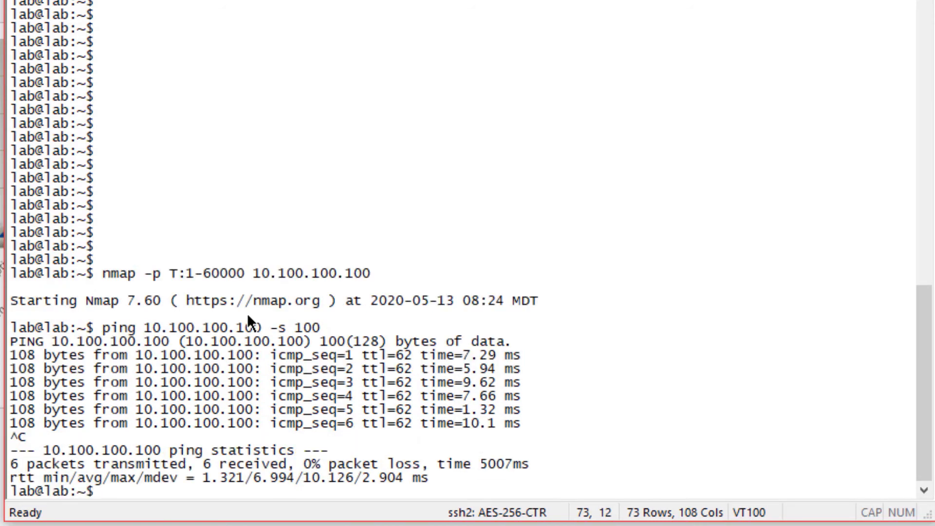
# - Ping 10.100.100.100 again with the packet size set to 2000 bytes
pyautogui.press('Up')
pyautogui.press('BackSpace')
pyautogui.press('BackSpace')
pyautogui.press('BackSpace')
pyautogui.write('2000')
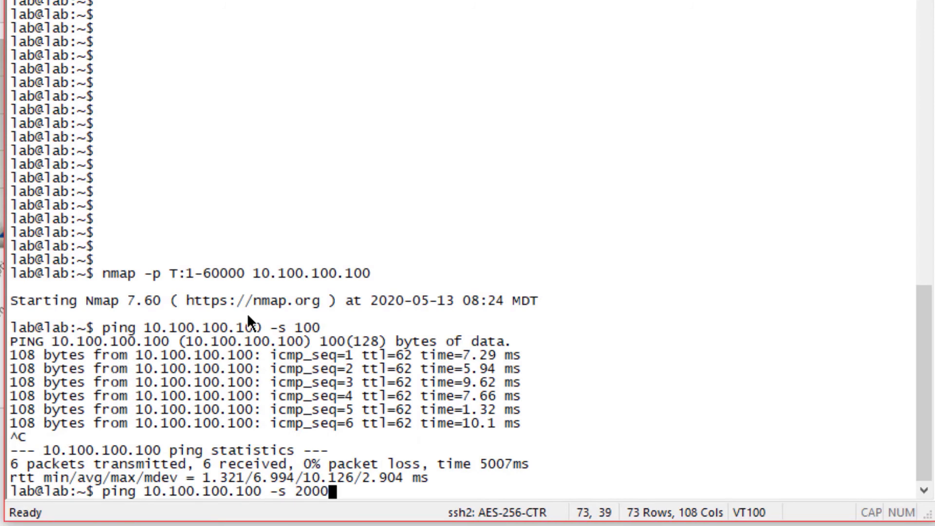
pyautogui.press('Return')
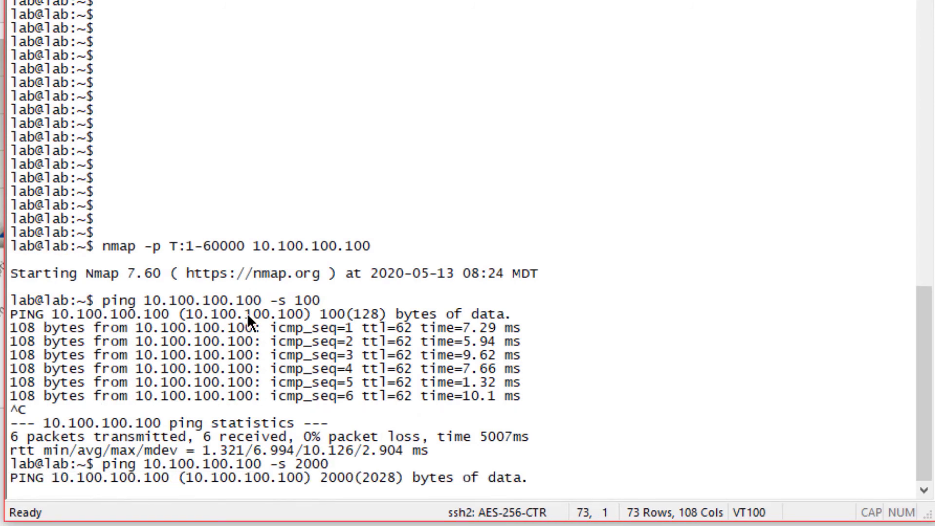
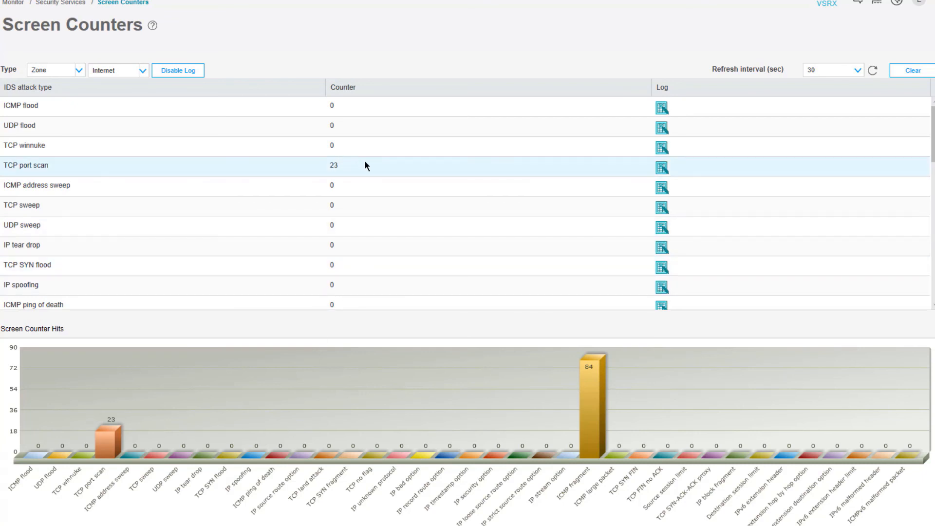
# - In J-Web, check the Internet zone's screen counters for the port scan and ICMP fragment attack types
pyautogui.scroll(-7, 366, 162)
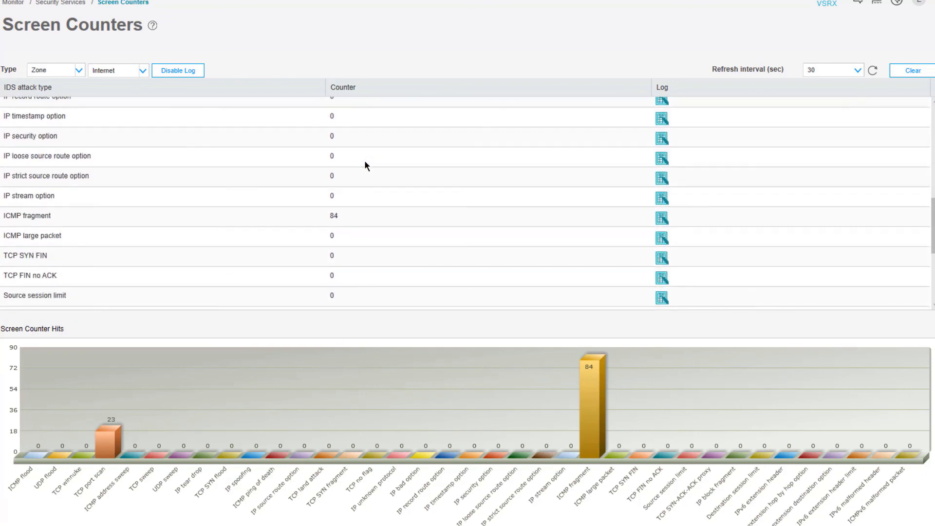